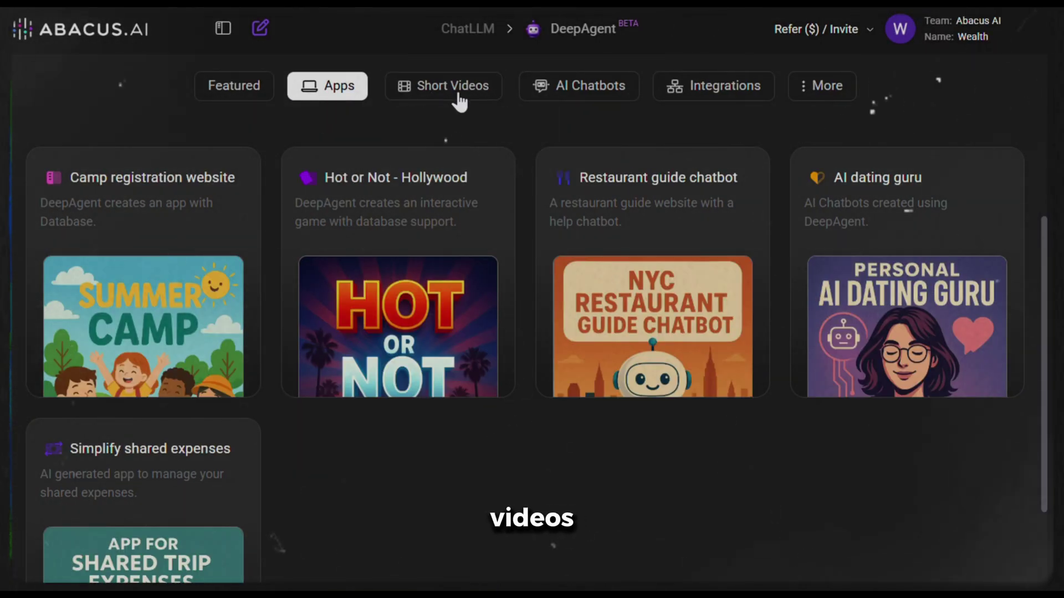
Step: Browse the Short Videos, AI Chatbots and Integrations example galleries, then expand the More categories
click(459, 99)
click(582, 99)
click(719, 102)
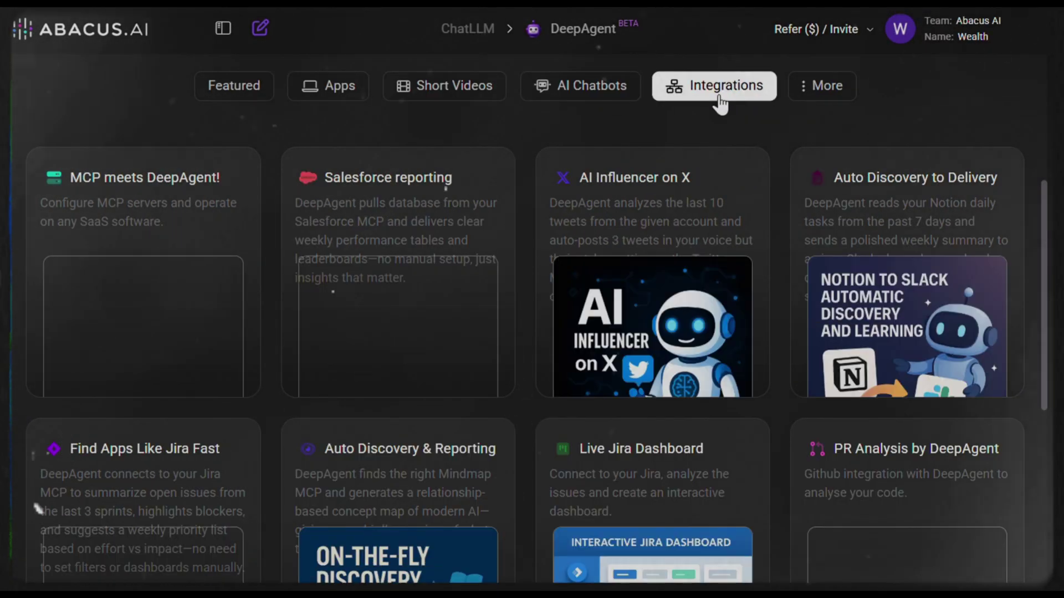
click(833, 89)
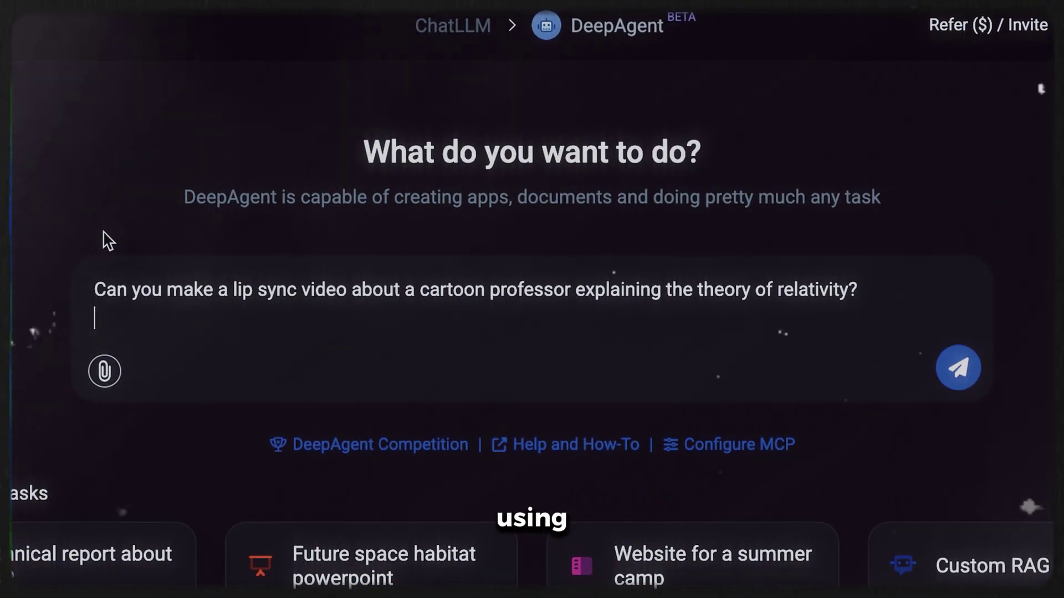
Step: Submit the request for a lip-sync video of a cartoon professor explaining relativity
key(Return)
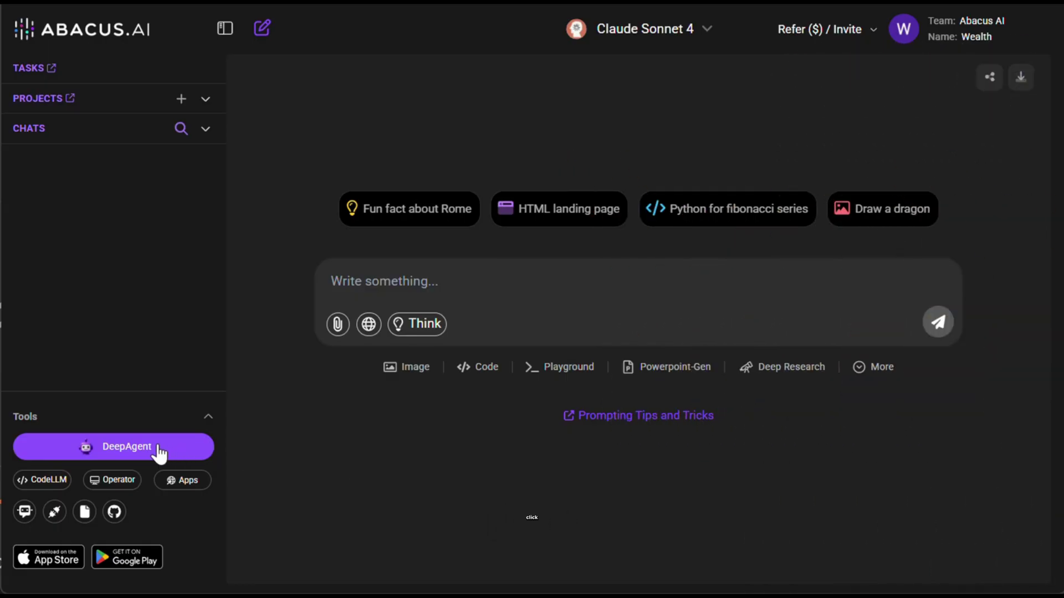
Step: Open DeepAgent from the sidebar Tools and scroll through its Featured example projects
click(159, 447)
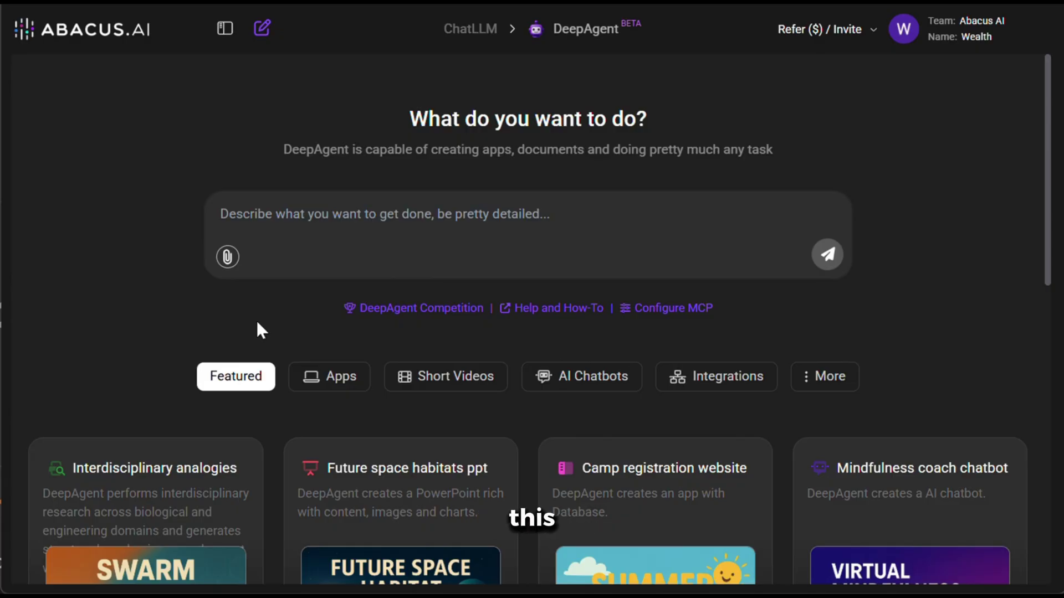
scroll(258, 323, down, 3)
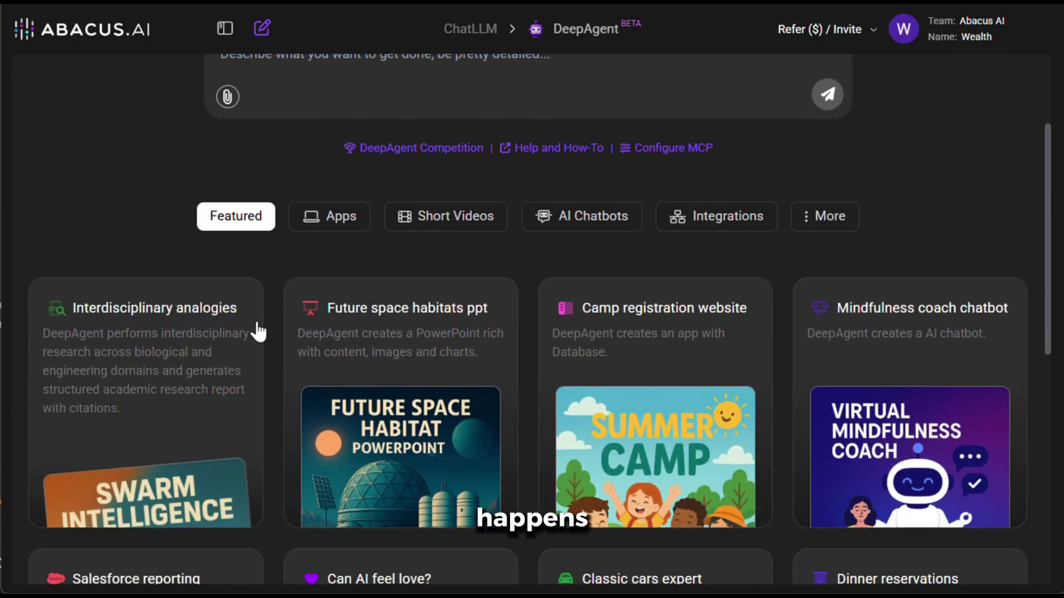
scroll(258, 332, down, 10)
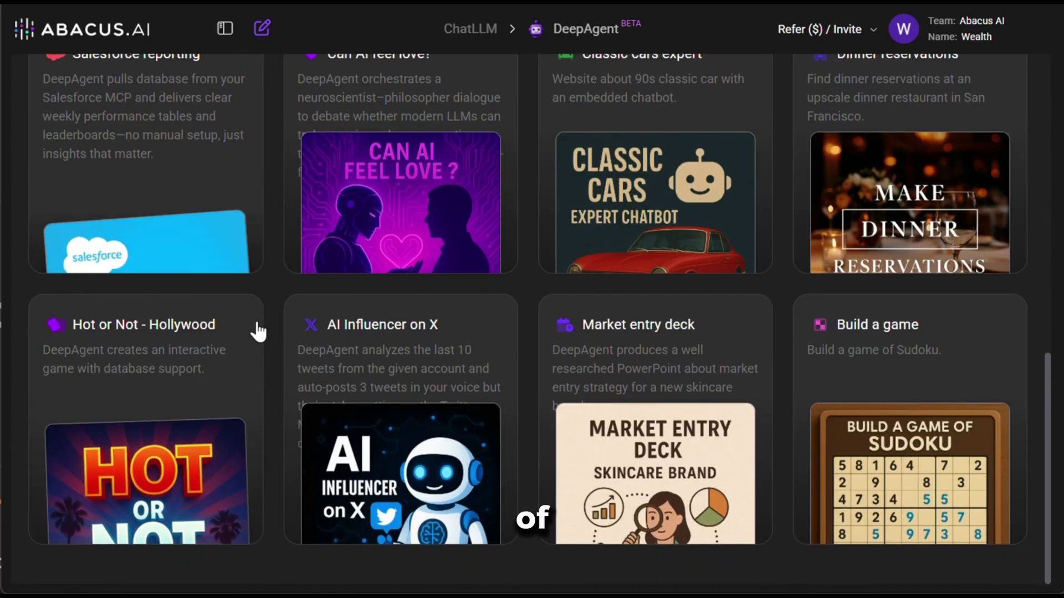
scroll(258, 331, up, 12)
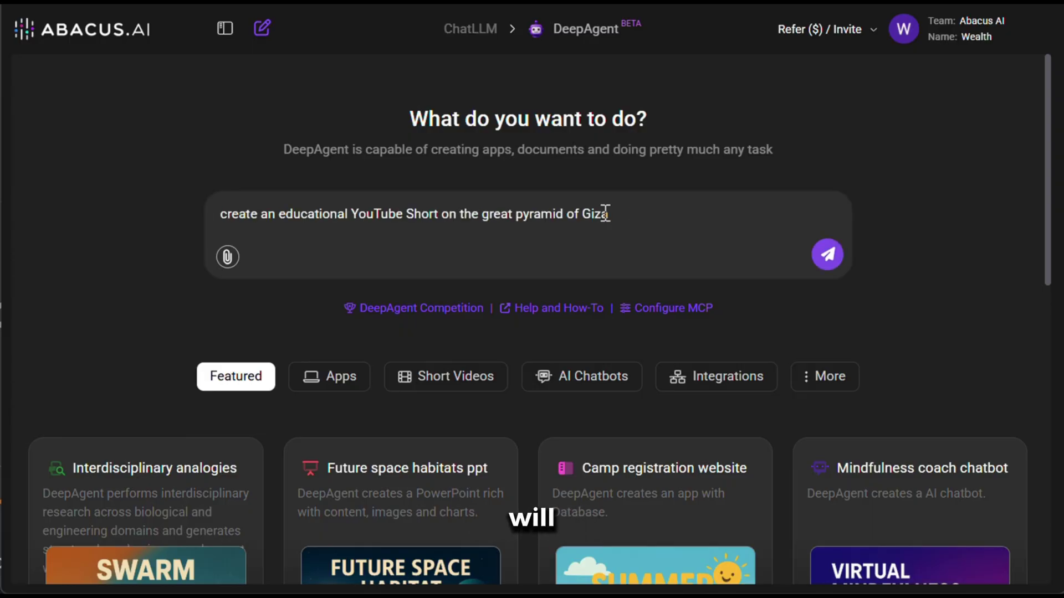
Step: Submit the Great Pyramid of Giza YouTube Short request and tell DeepAgent to 'just do it'
key(Return)
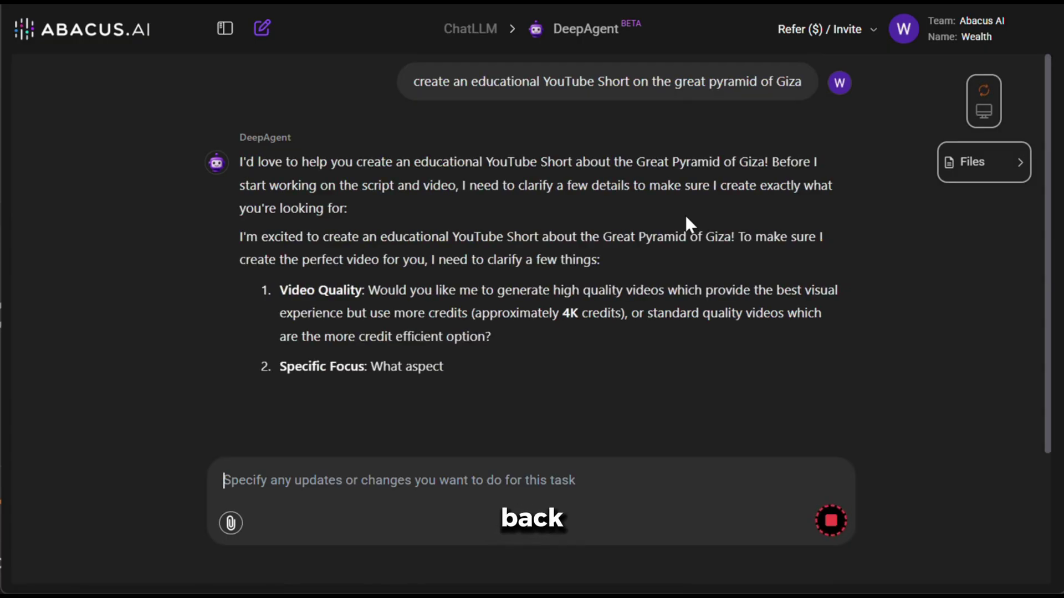
text(just do ti)
key(Return)
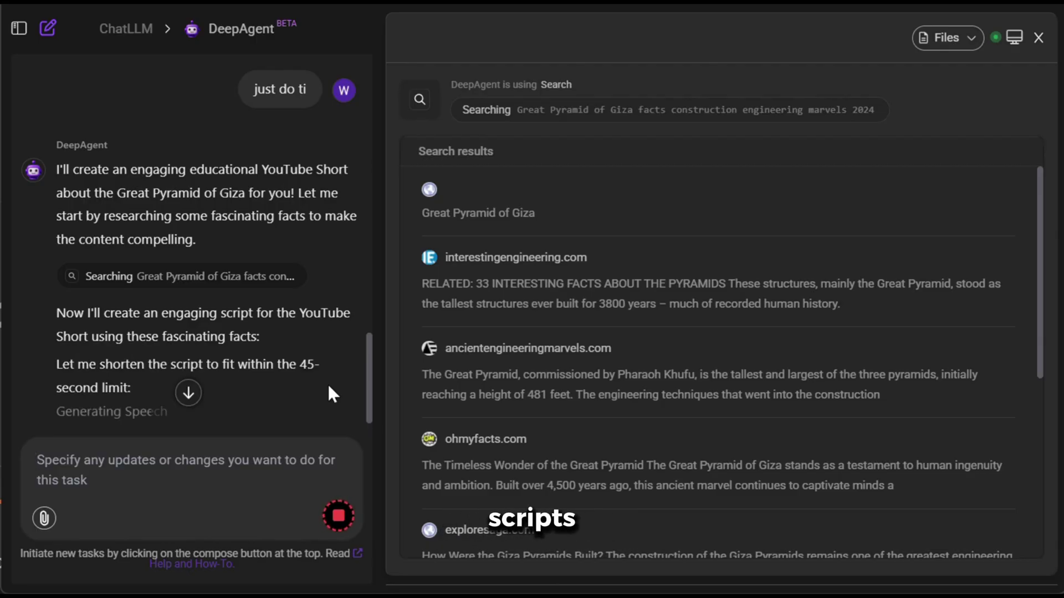
scroll(329, 387, down, 1)
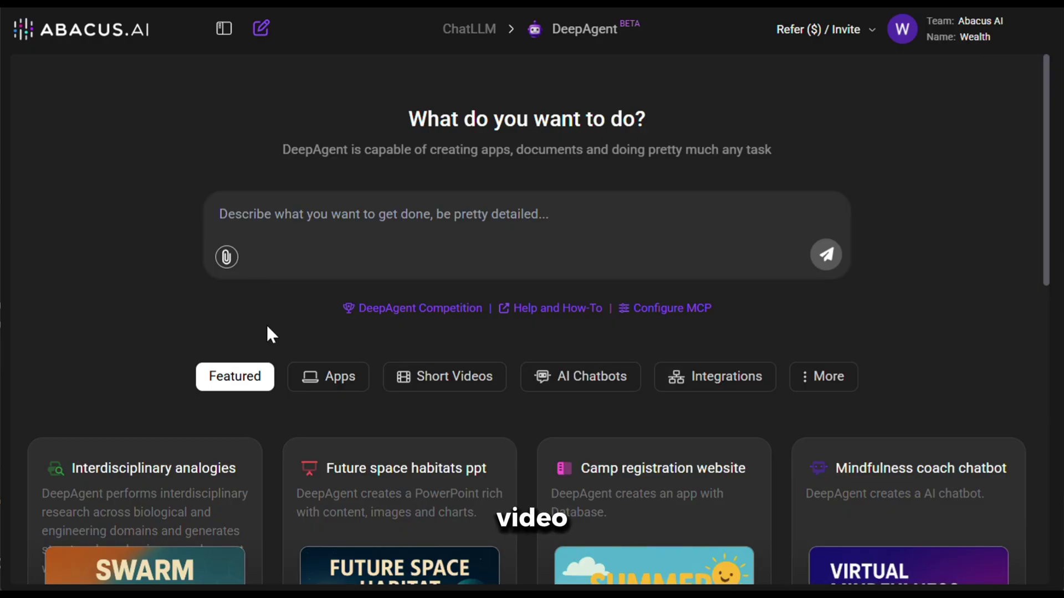
Step: Paste and submit the '5 Shocking Titanic Facts You Didn't Know' video prompt
click(374, 212)
text(create a short video on 5 Shocking Titanic Facts You Didn't Know)
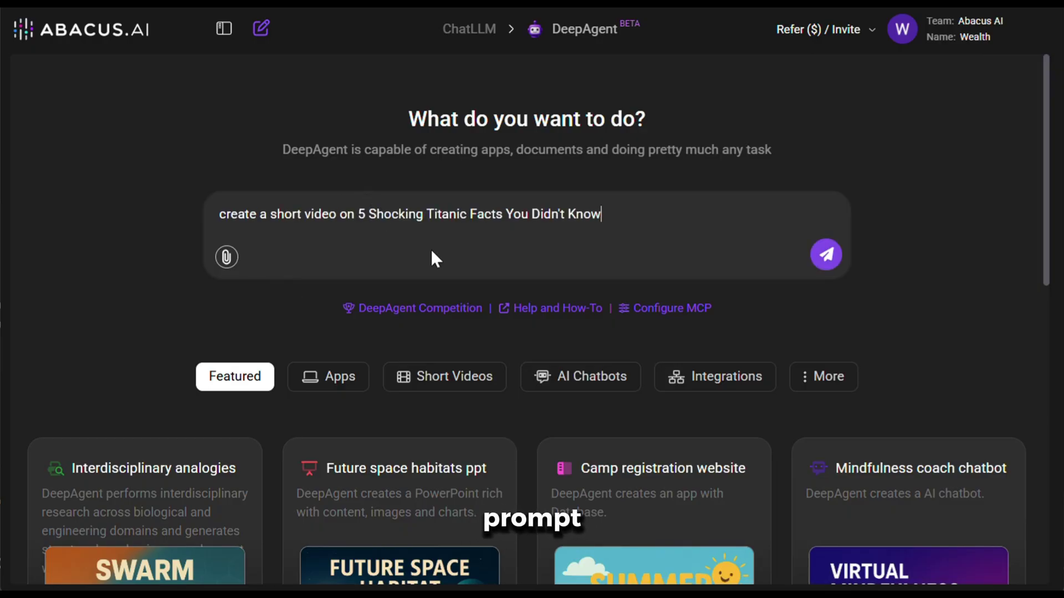
key(Return)
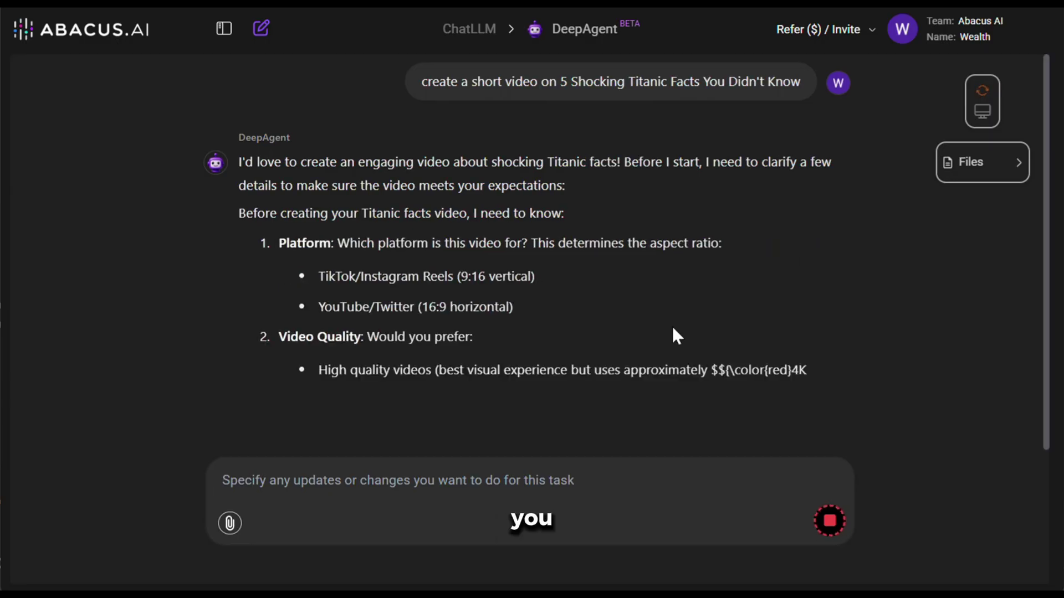
Step: Answer DeepAgent's questions: reels, 4k, 35 seconds, narrator presenting facts
text(1. reels)
key(shift+Return)
text(2)
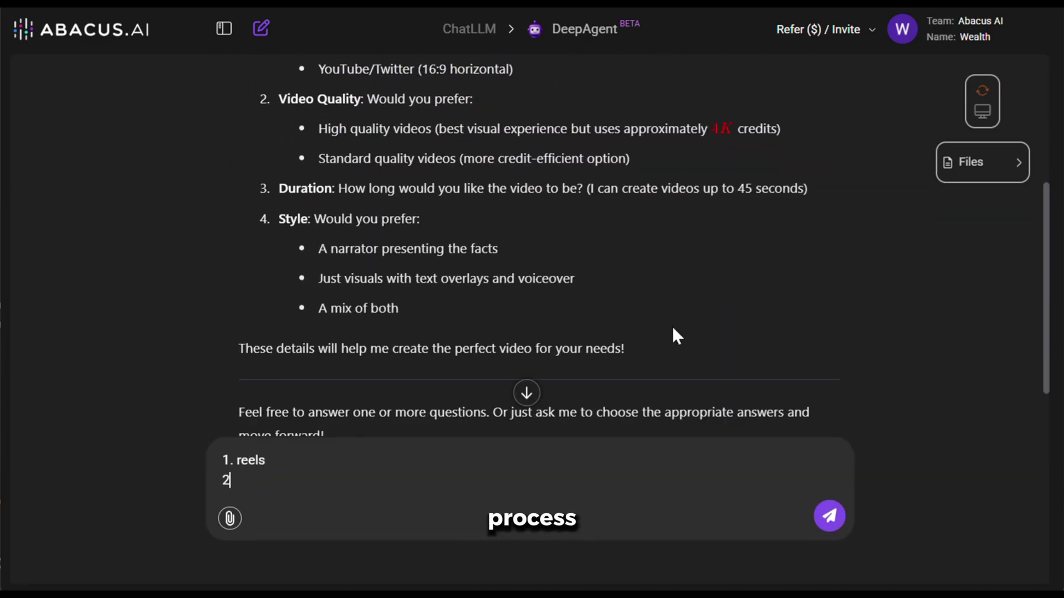
text(. 4k)
key(shift+Return)
text(3. 35 seconds)
key(shift+Return)
text(4.)
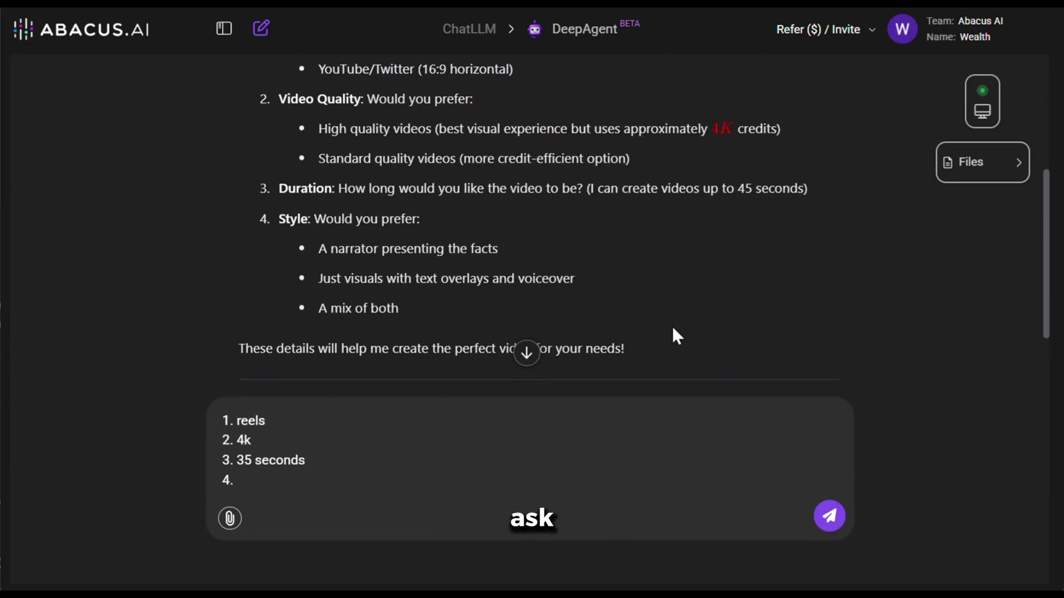
text(narrator presenting facts)
key(Return)
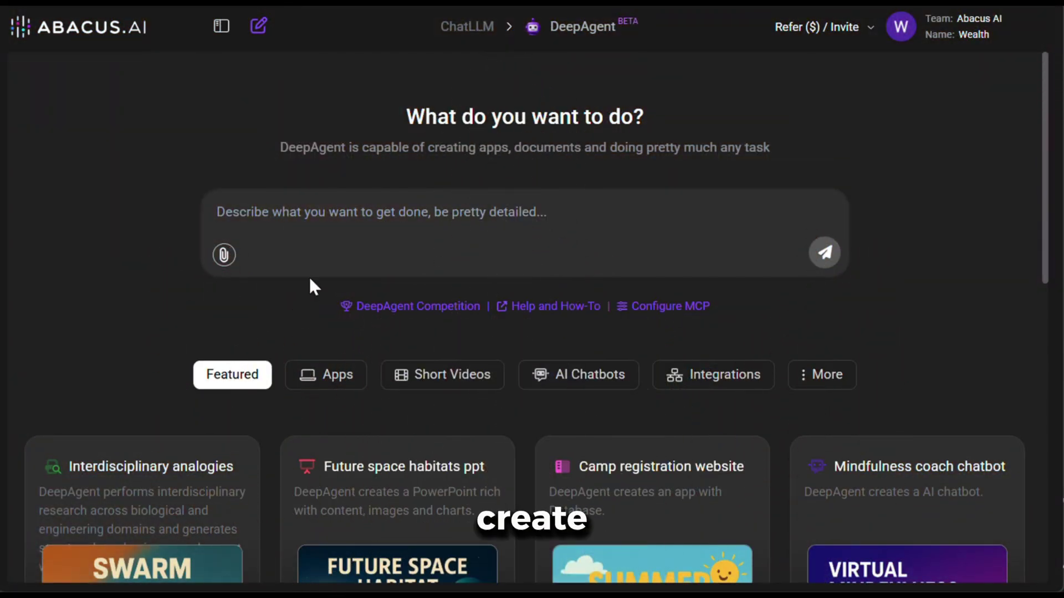
Step: Paste and submit the men's fashion and grooming app prompt
click(417, 212)
text(create men's fashion and grooming guru app)
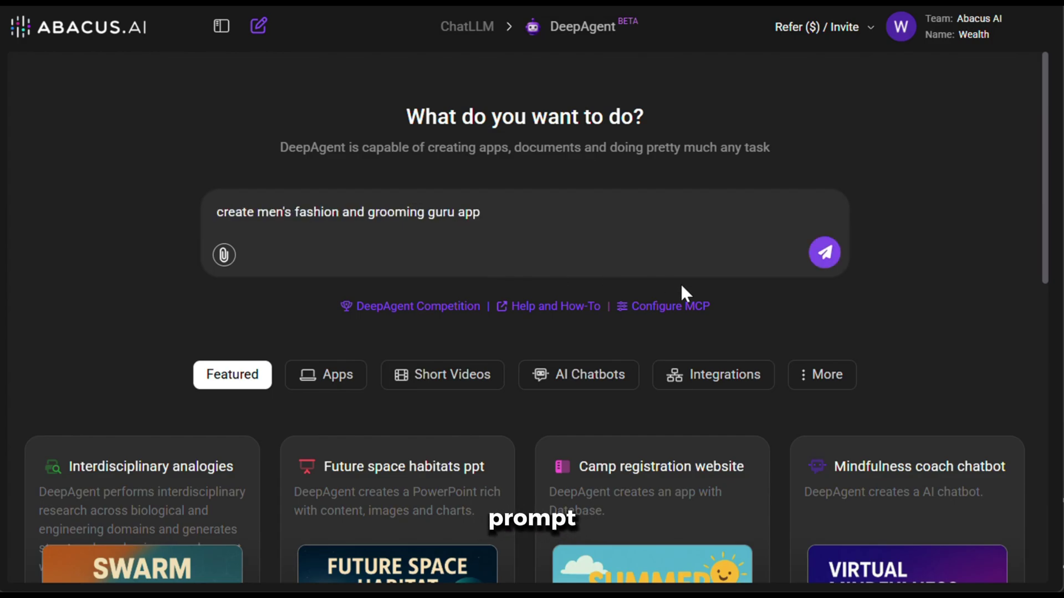
key(Return)
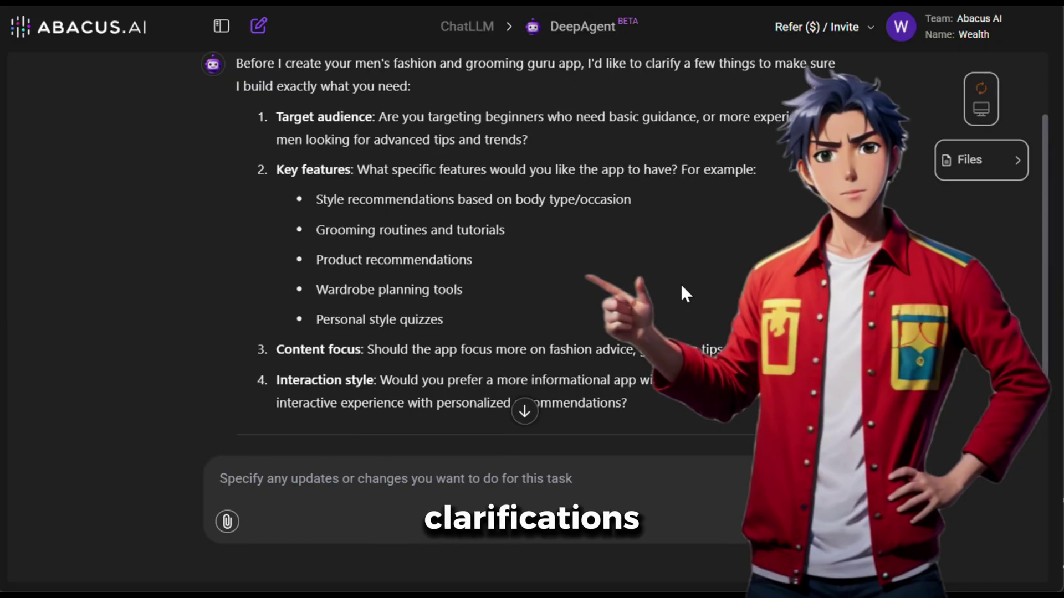
Step: Answer the app questions: ages 18 to 60, all, all, personalized
text(1)
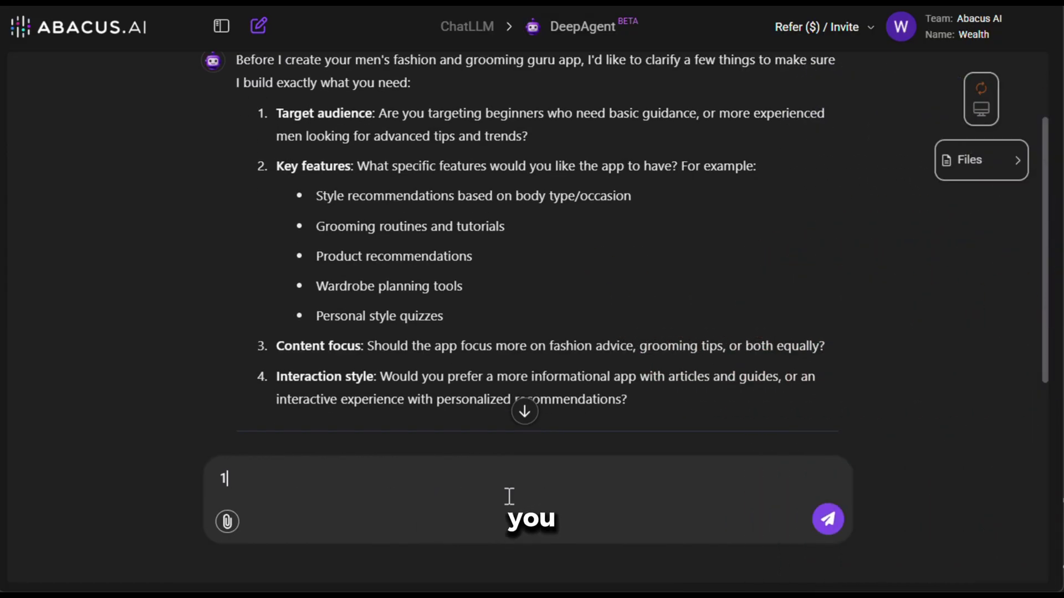
text(. 18 to 60)
key(shift+Return)
text(2.all)
key(shift+Return)
text(3. all)
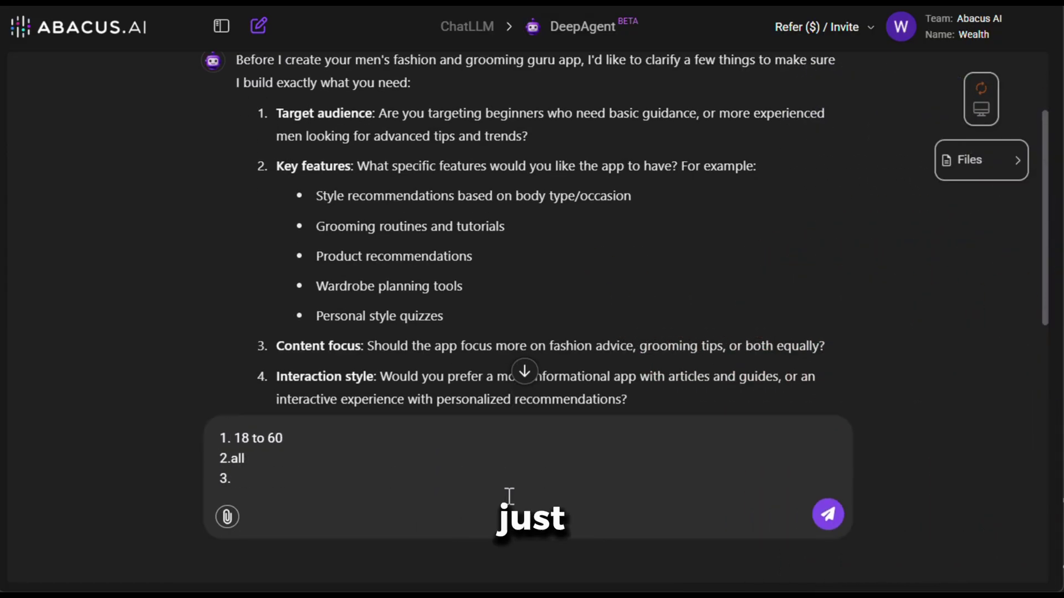
scroll(633, 313, down, 2)
key(shift+Return)
text(4. personalized)
key(Return)
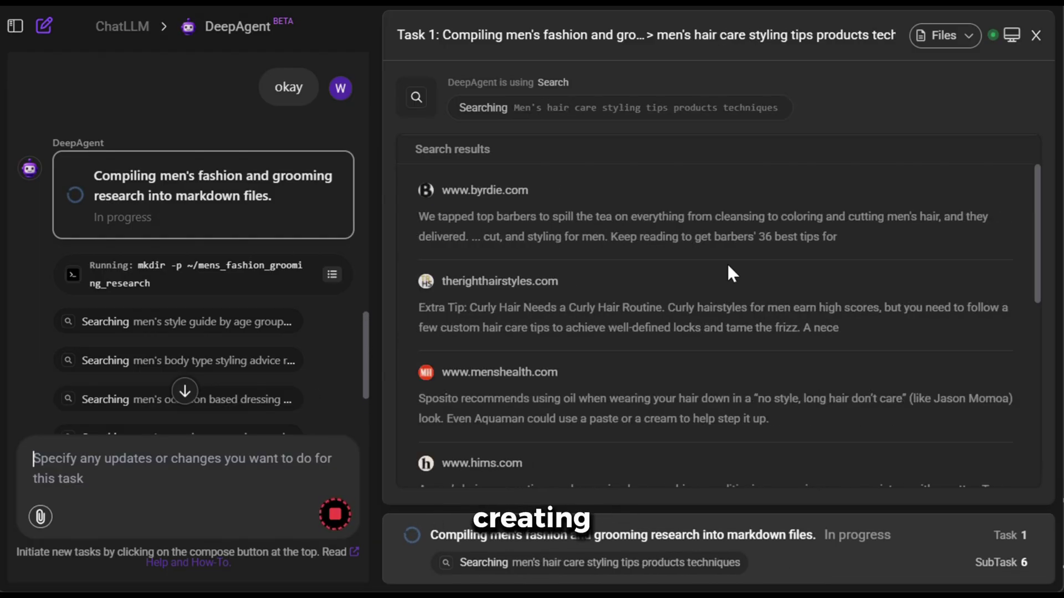
Step: Scroll through the generated Fashion app's 'Master Your Personal Style' home page
scroll(285, 336, down, 3)
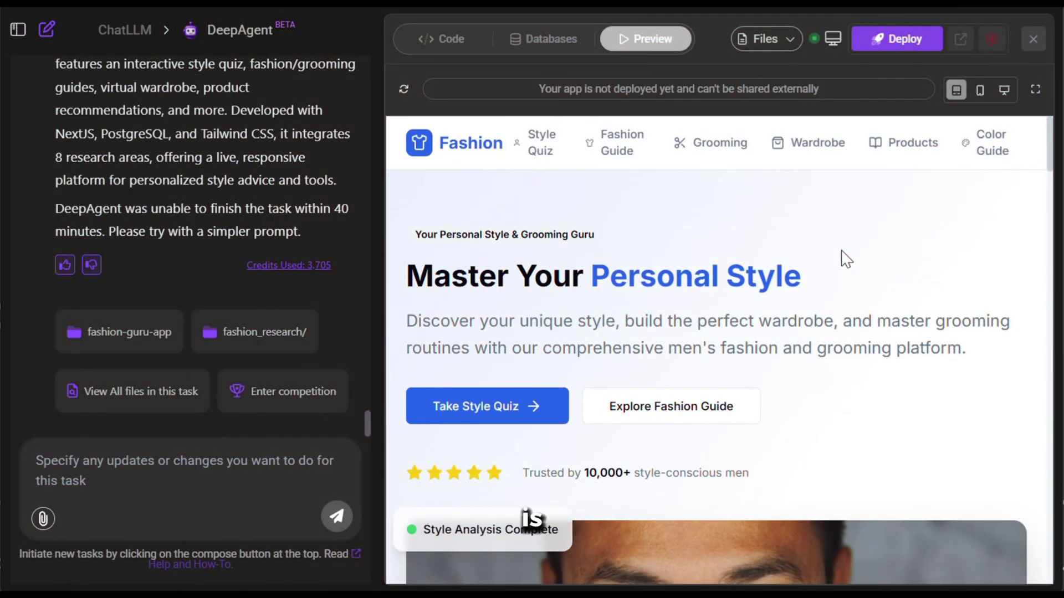
scroll(841, 250, down, 10)
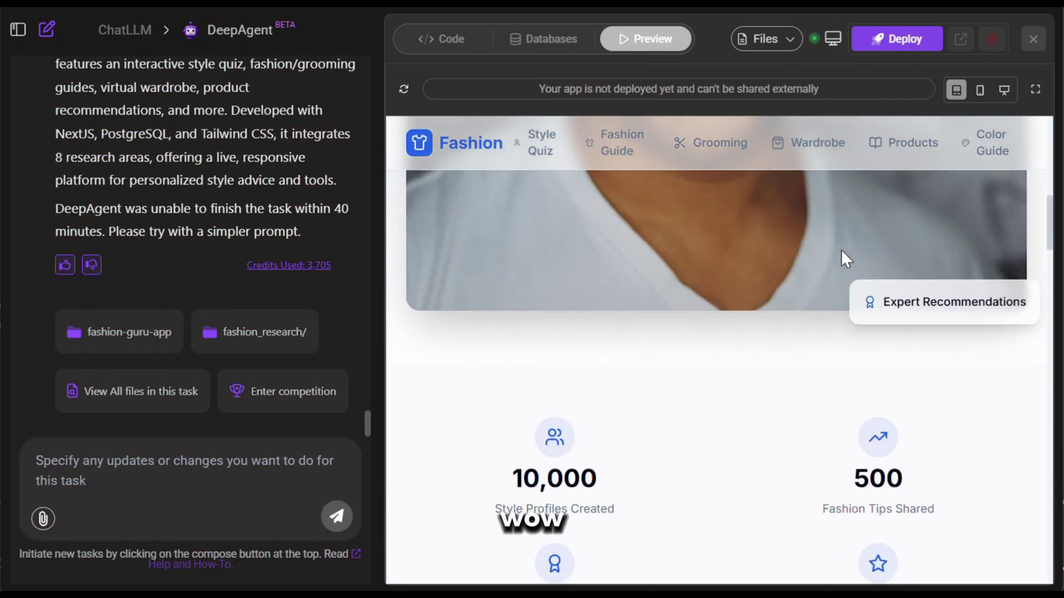
scroll(842, 251, down, 15)
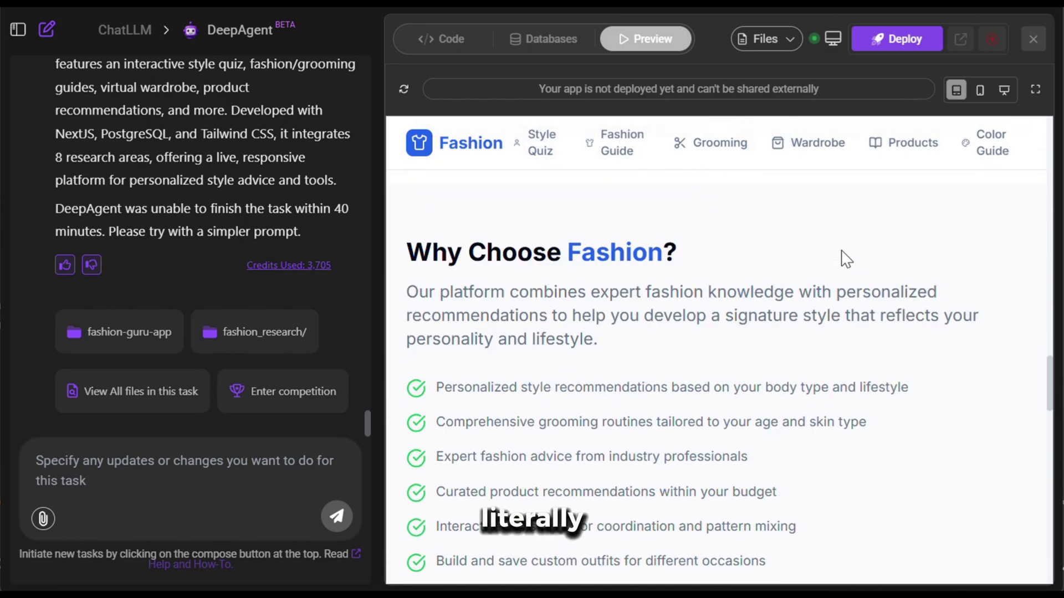
scroll(842, 249, down, 8)
scroll(841, 249, up, 15)
scroll(842, 258, up, 10)
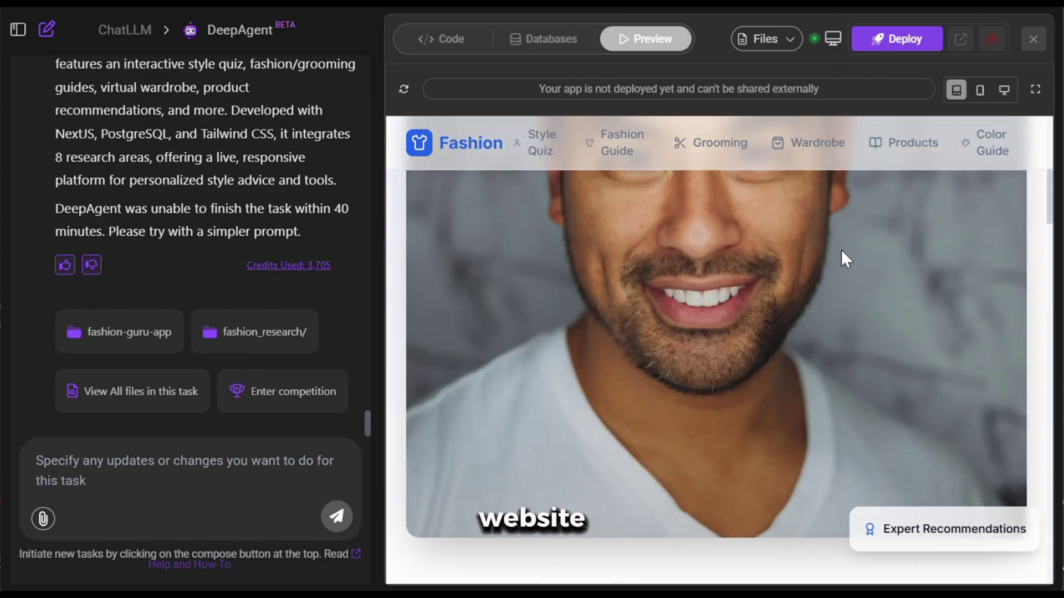
scroll(841, 249, up, 20)
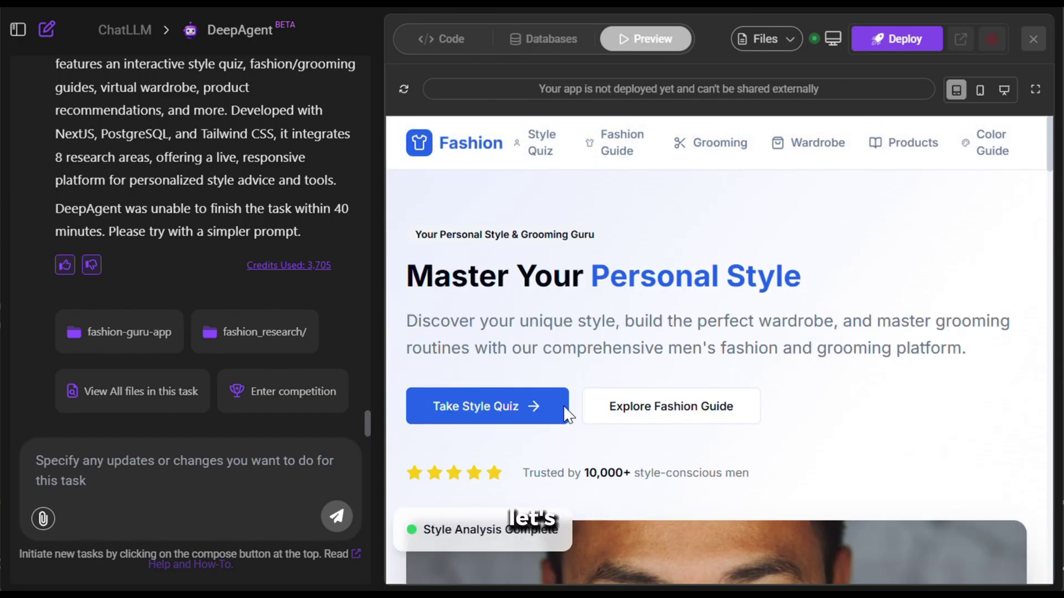
Step: Take the style quiz choosing Earth Tones, Business Casual and Mid-Range budget, then get results
click(546, 152)
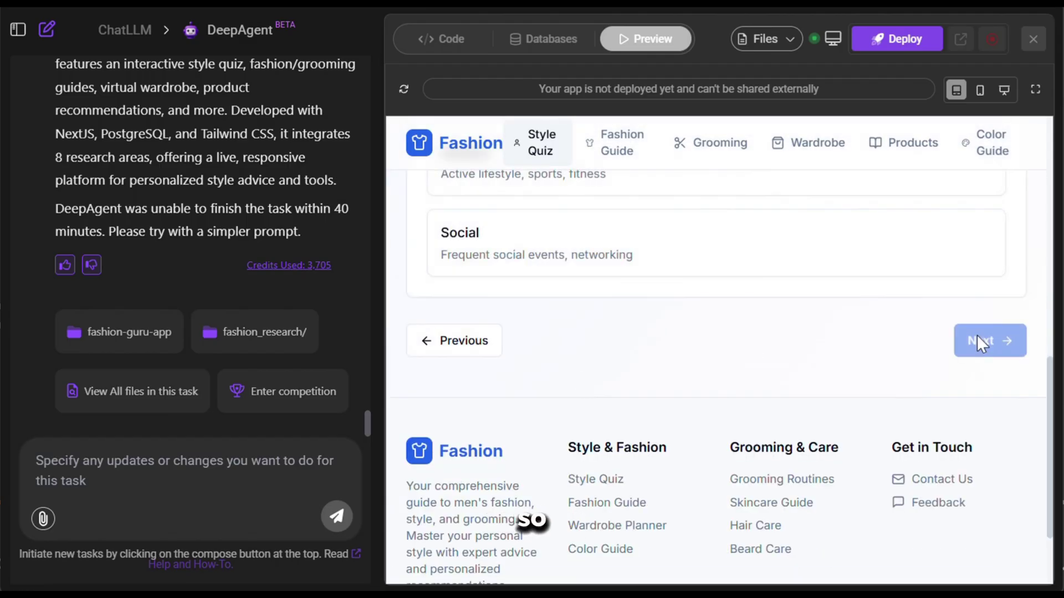
scroll(831, 388, down, 3)
click(991, 407)
click(617, 320)
click(974, 542)
click(576, 281)
click(986, 435)
click(615, 295)
click(986, 539)
click(714, 280)
click(958, 540)
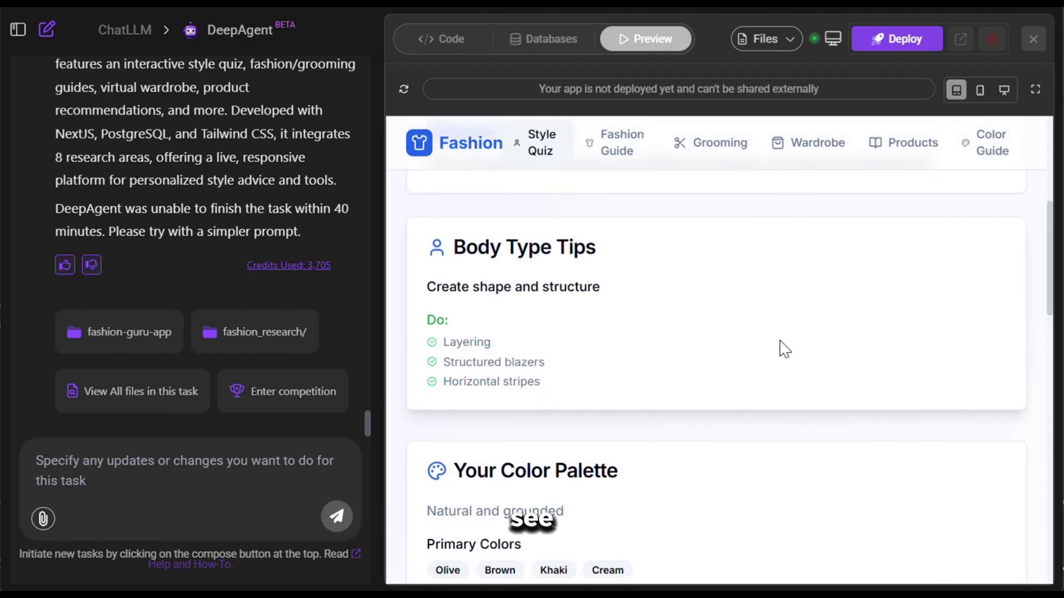
Step: Review the personalised quiz results and look over the Virtual Wardrobe Planner page
scroll(785, 349, down, 7)
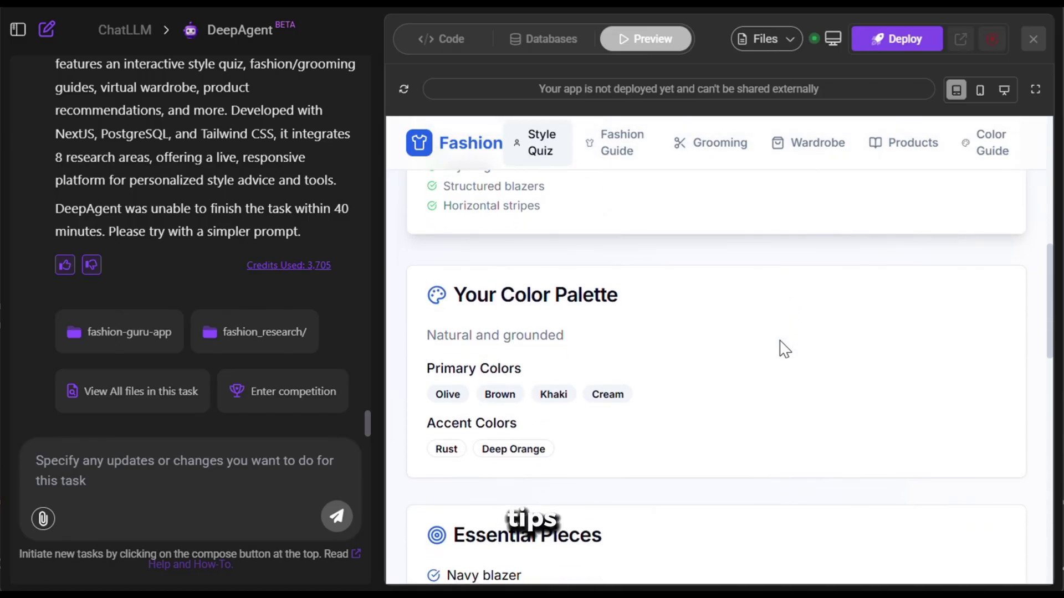
scroll(784, 350, down, 5)
scroll(784, 349, down, 5)
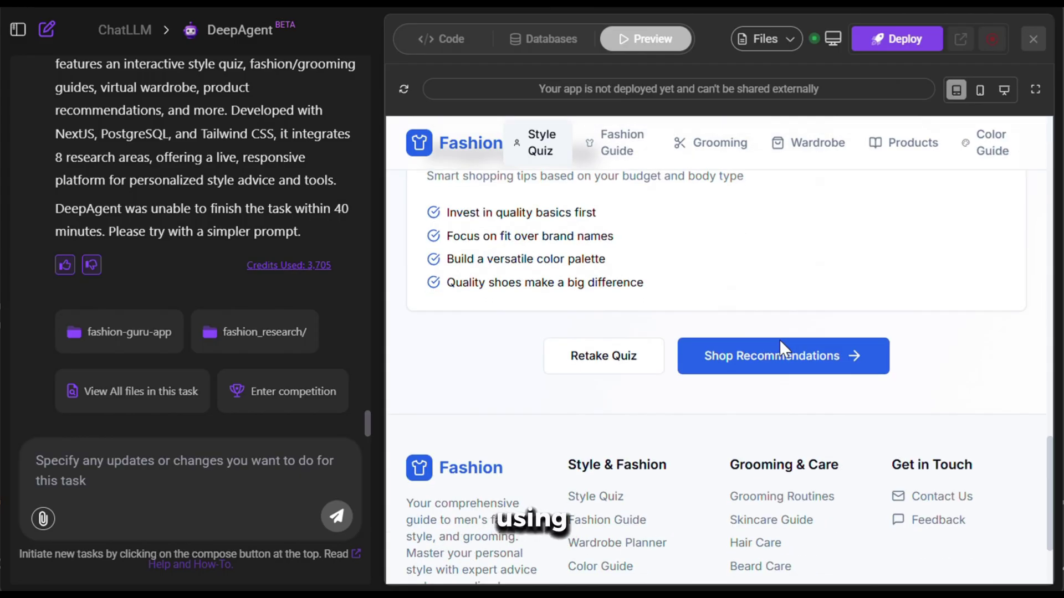
scroll(779, 339, down, 1)
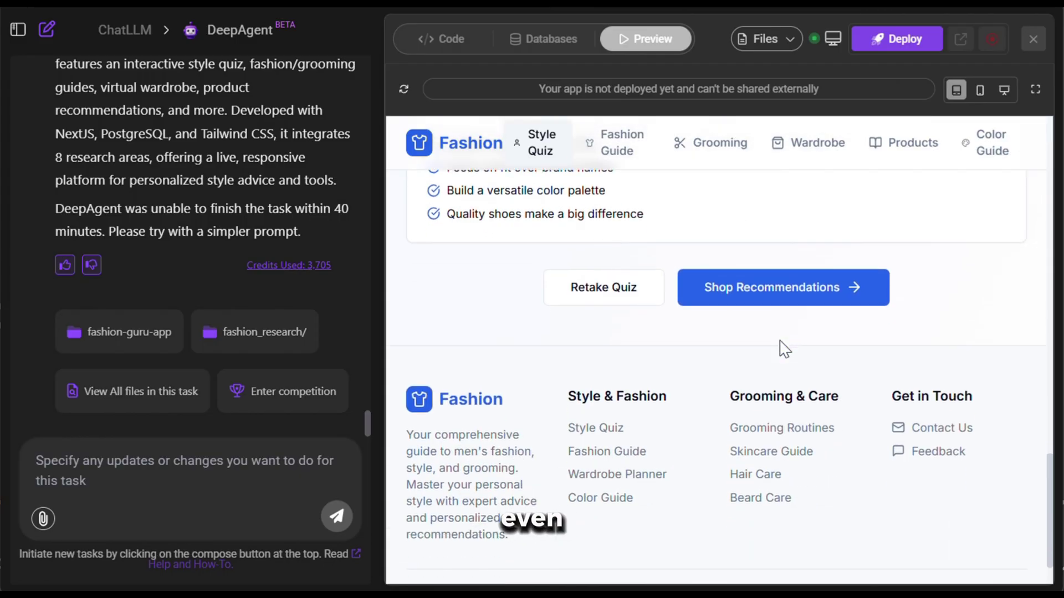
click(653, 481)
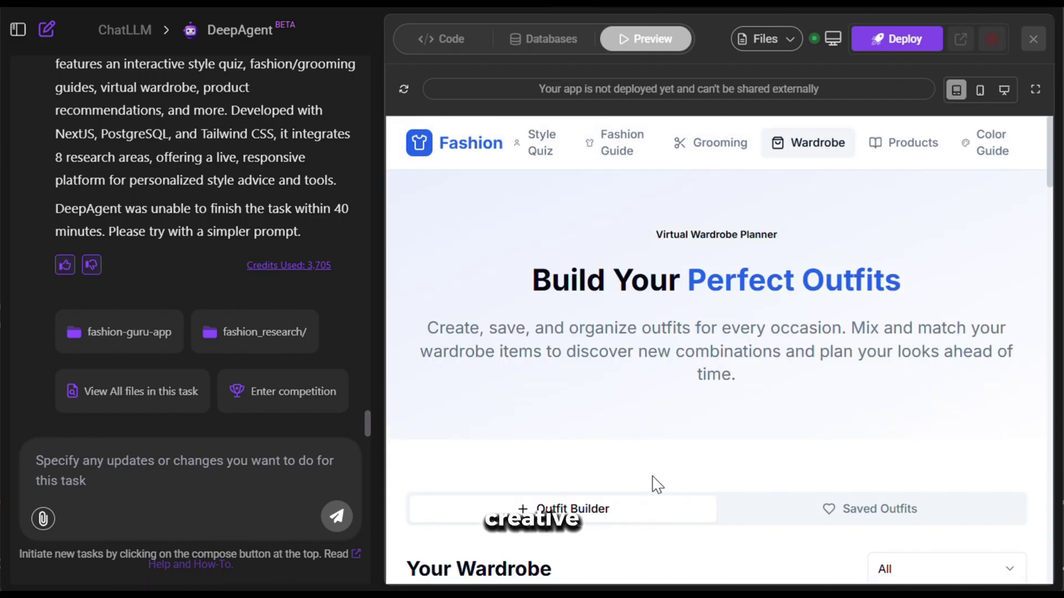
scroll(652, 480, down, 8)
scroll(653, 486, down, 12)
scroll(653, 486, up, 7)
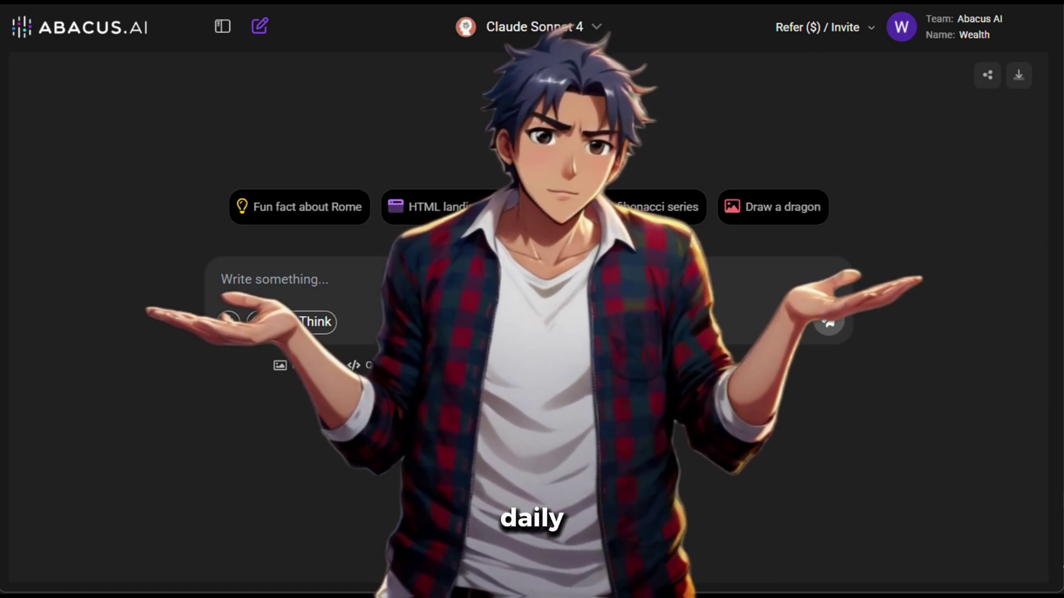
Step: Scroll the Claude Sonnet 4 model list of 67 bots, including GPT-4.1, Claude Opus 4, Gemini 2.5 Pro
click(580, 27)
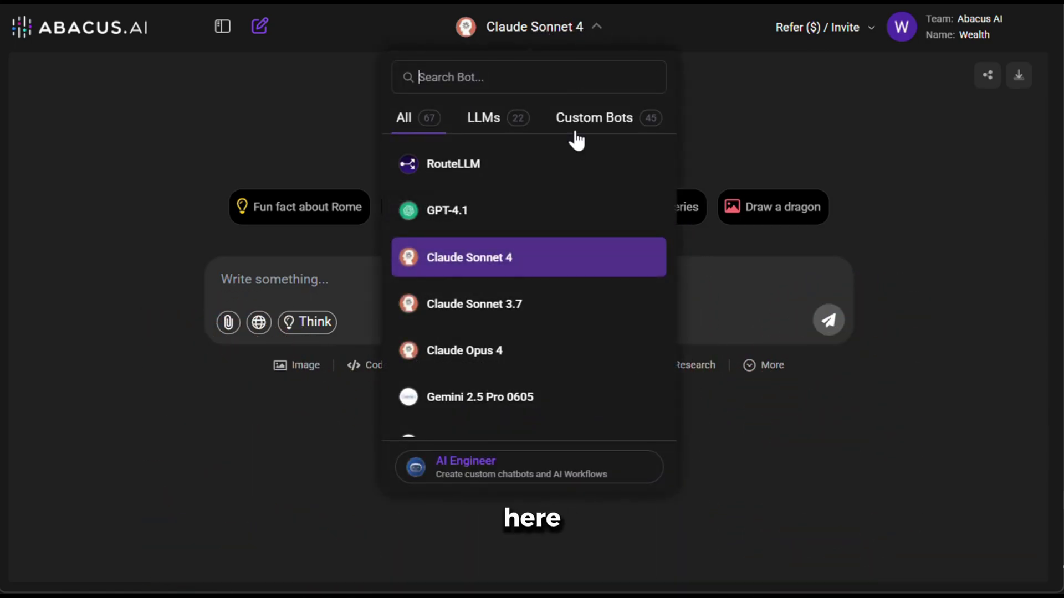
scroll(592, 227, down, 8)
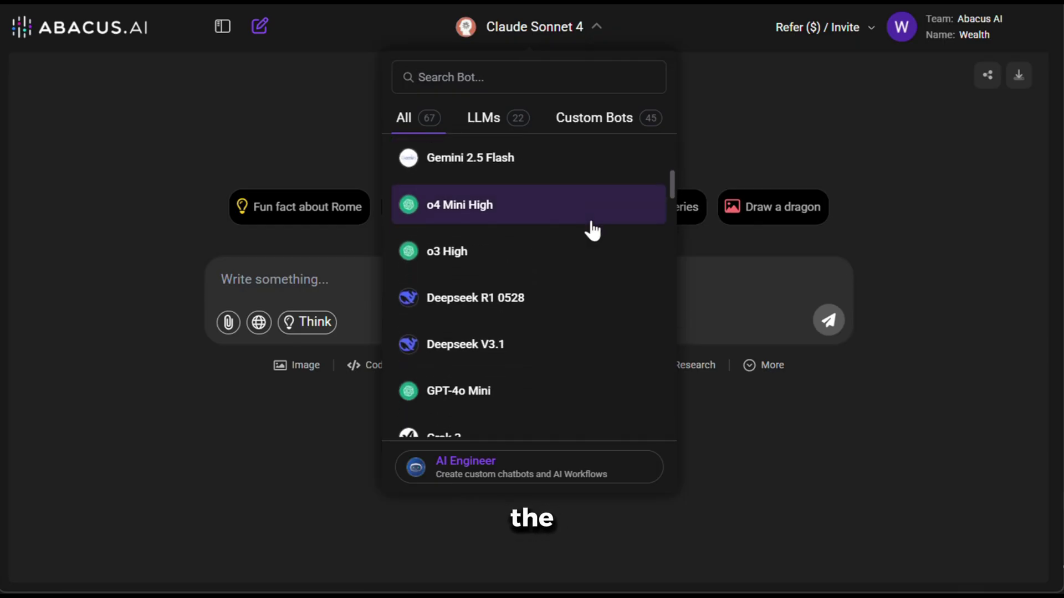
scroll(592, 230, down, 2)
scroll(592, 229, up, 8)
scroll(592, 230, up, 2)
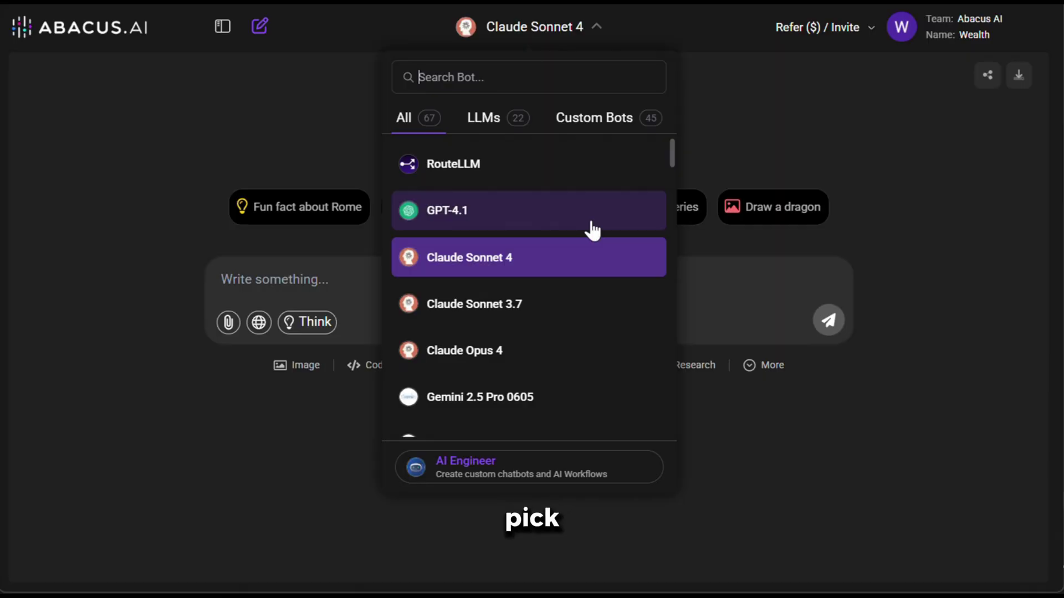
Step: Close the model list and review Image generation models like Midjourney and DALL-E, then cancel
click(320, 428)
click(304, 367)
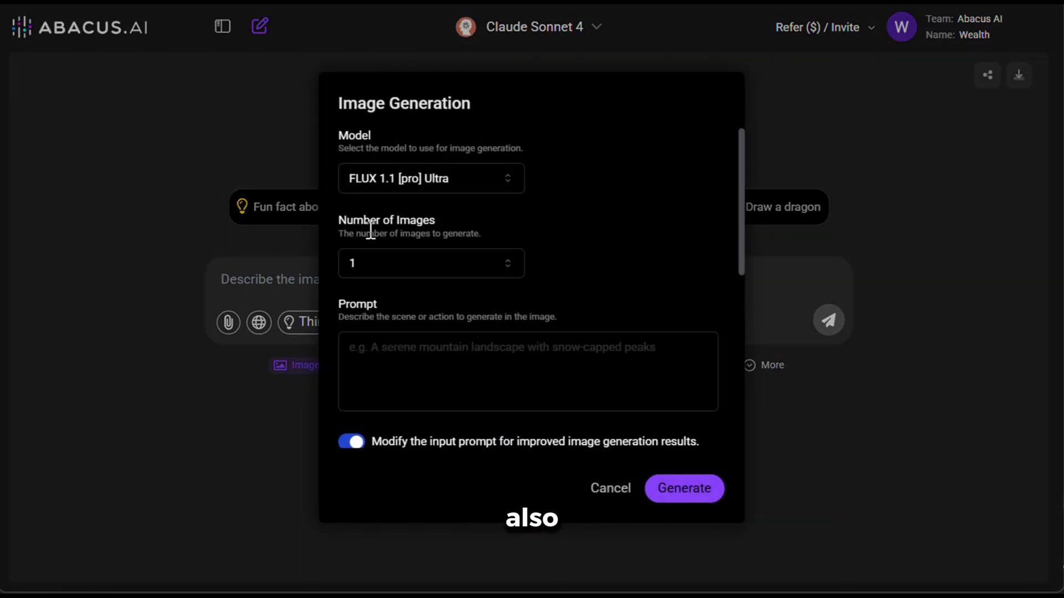
click(465, 177)
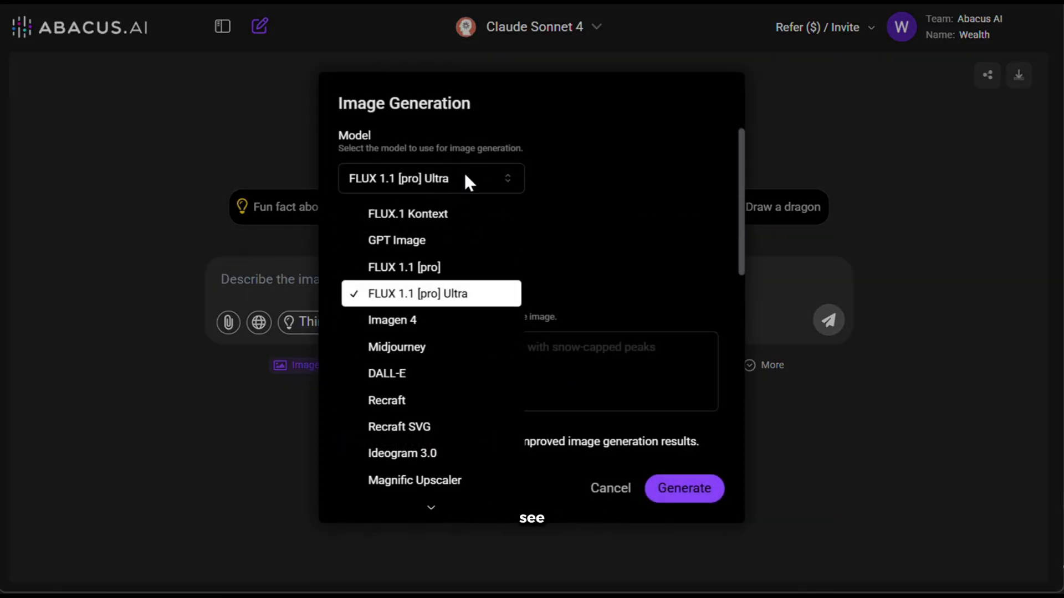
scroll(474, 342, down, 2)
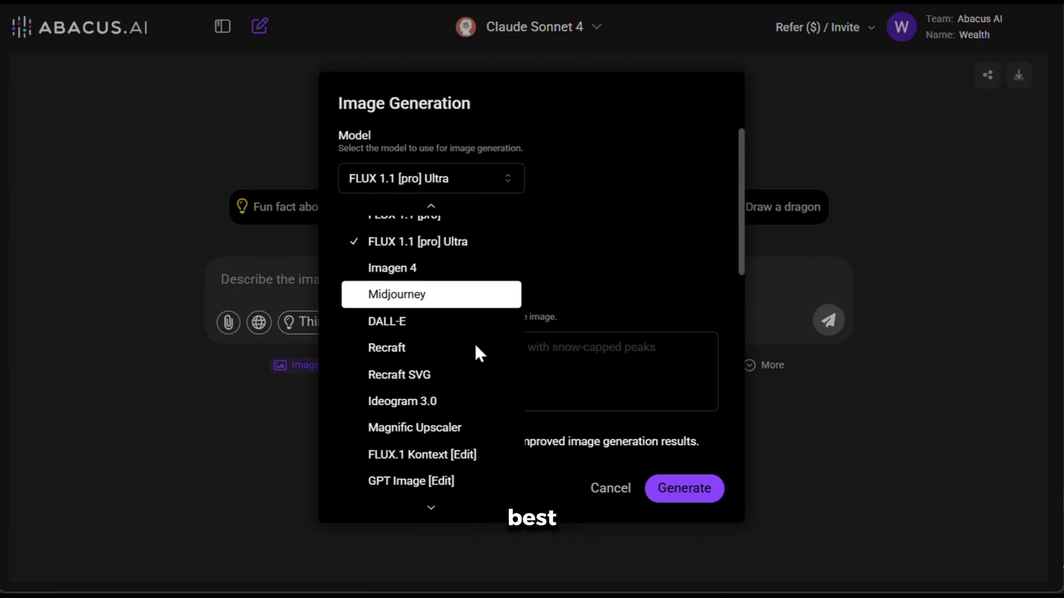
scroll(474, 342, up, 2)
scroll(475, 352, up, 1)
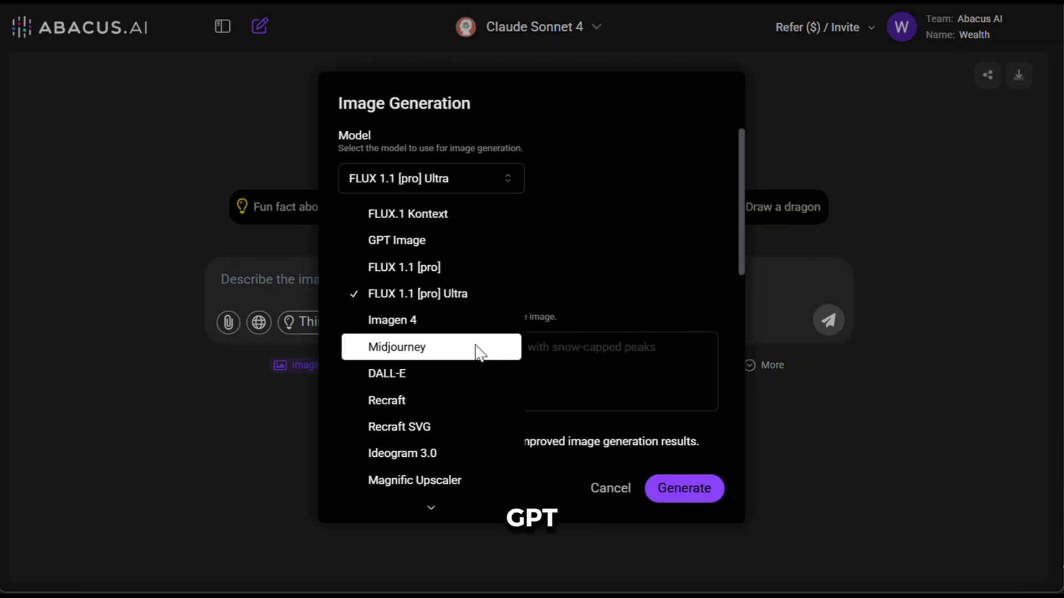
click(615, 504)
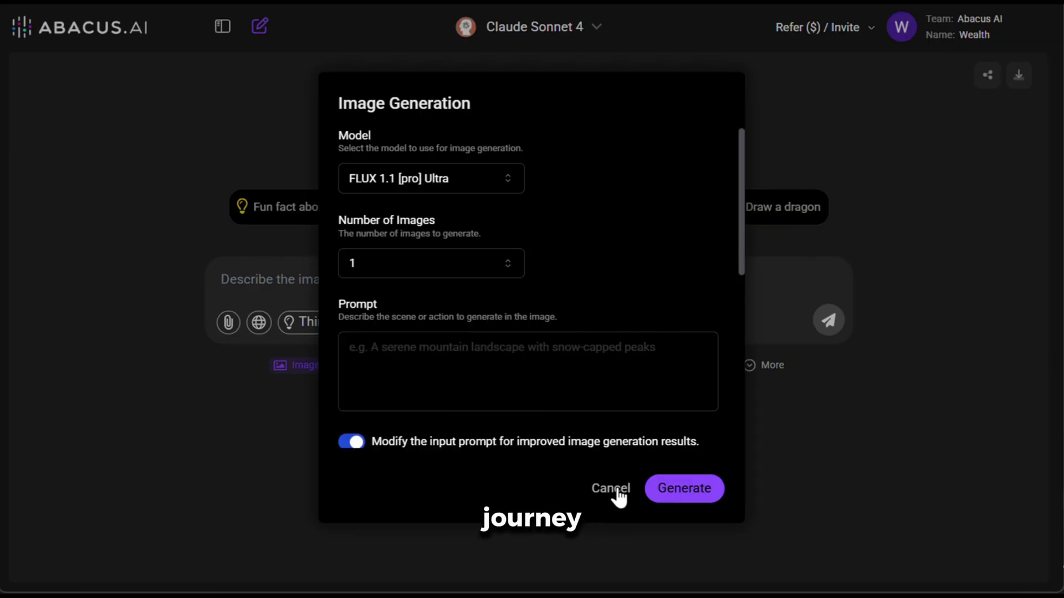
click(616, 490)
Step: Review the Video-Gen model options under More, keeping Veo 3 selected
click(749, 365)
click(774, 129)
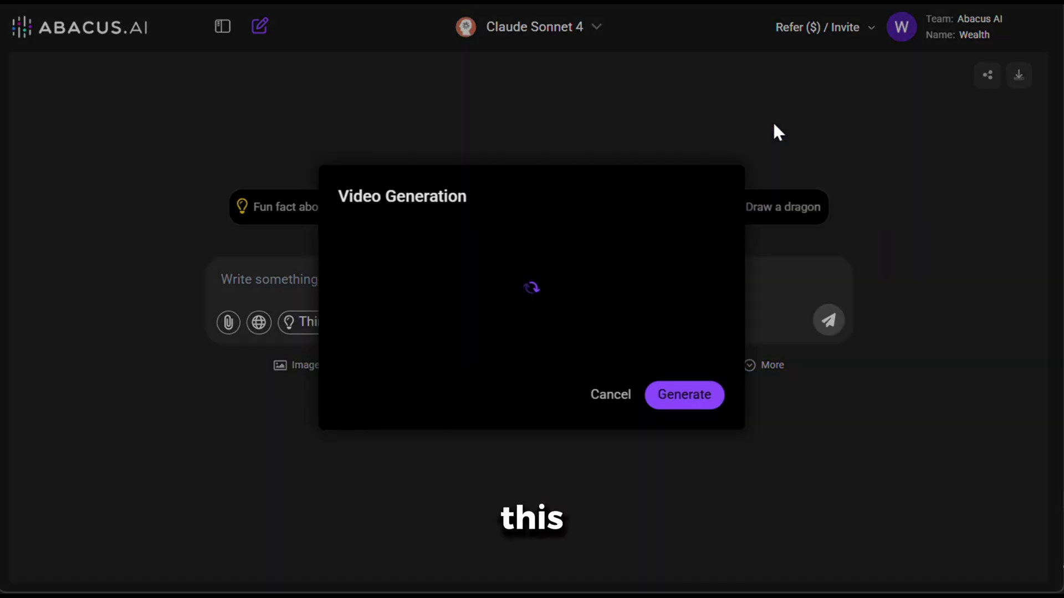
click(481, 179)
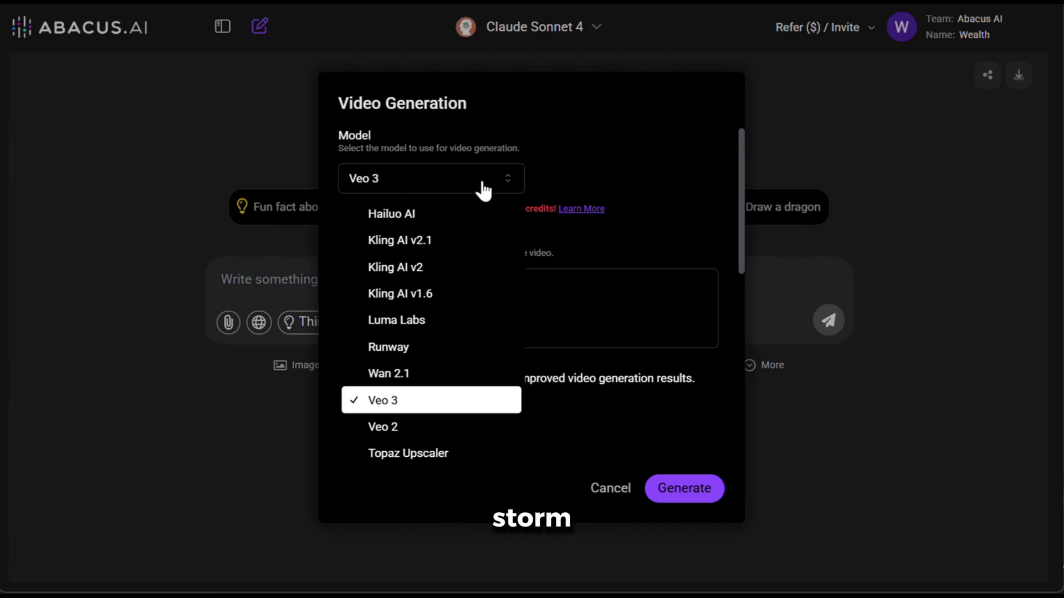
click(541, 277)
click(607, 493)
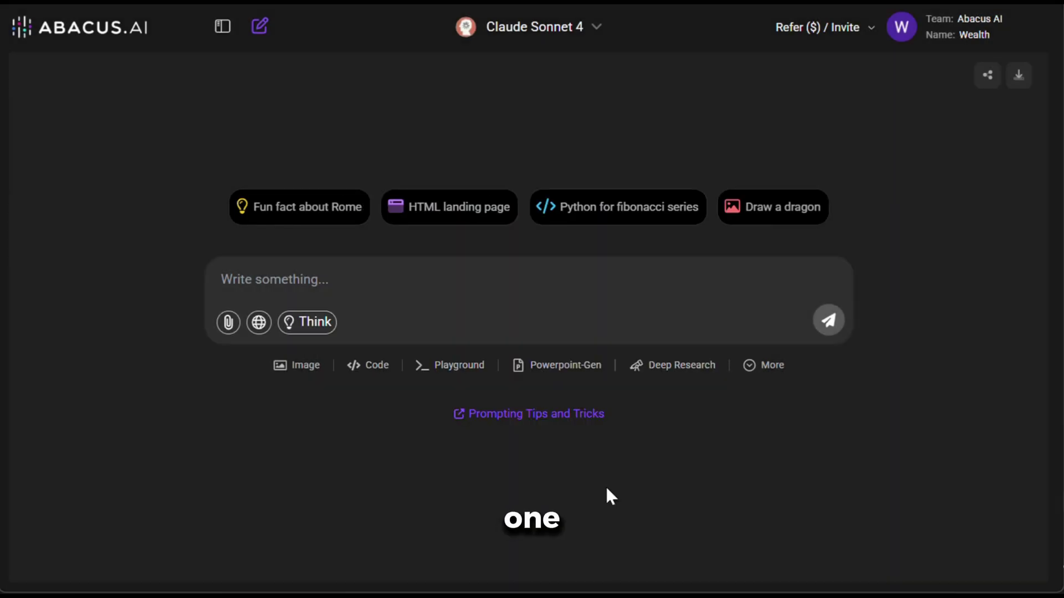